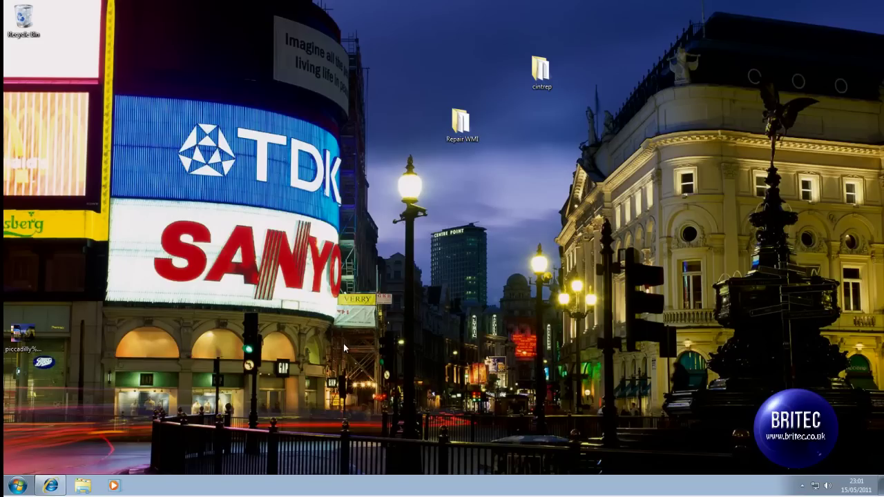
Step: Run Mats_Run.WindowsFirewall.exe from the Microsoft Fix it web page in Internet Explorer and allow it to make changes to the computer
{"action": "left_click", "coordinate": [48, 488]}
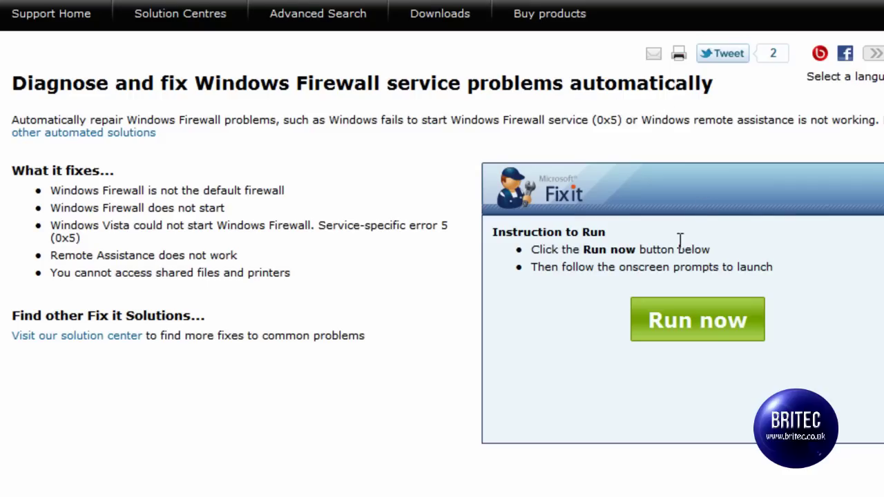
{"action": "left_click", "coordinate": [698, 333]}
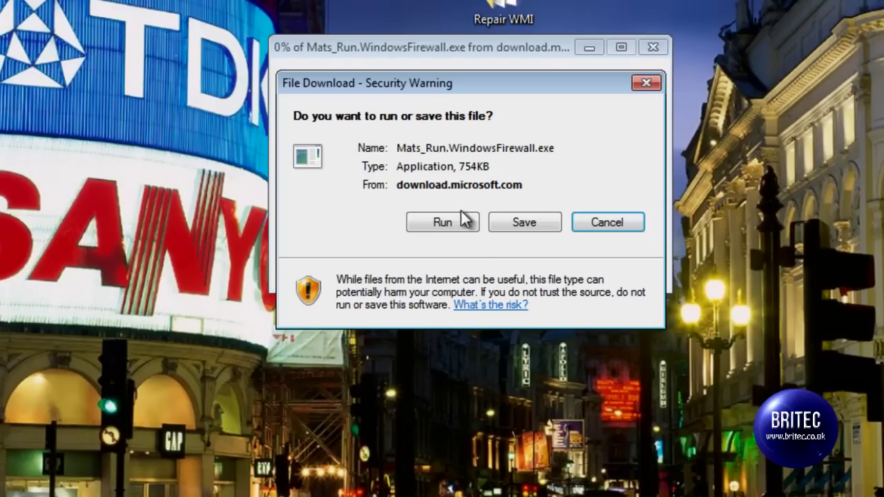
{"action": "left_click", "coordinate": [441, 223]}
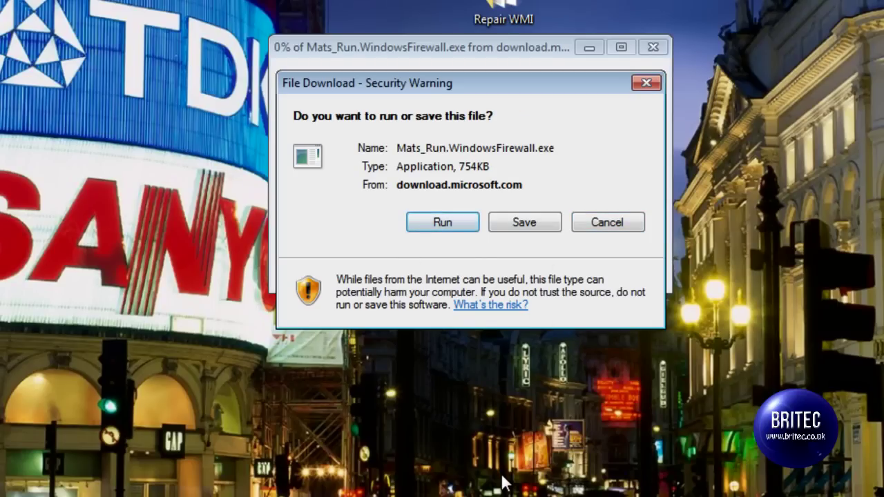
{"action": "left_click", "coordinate": [428, 220]}
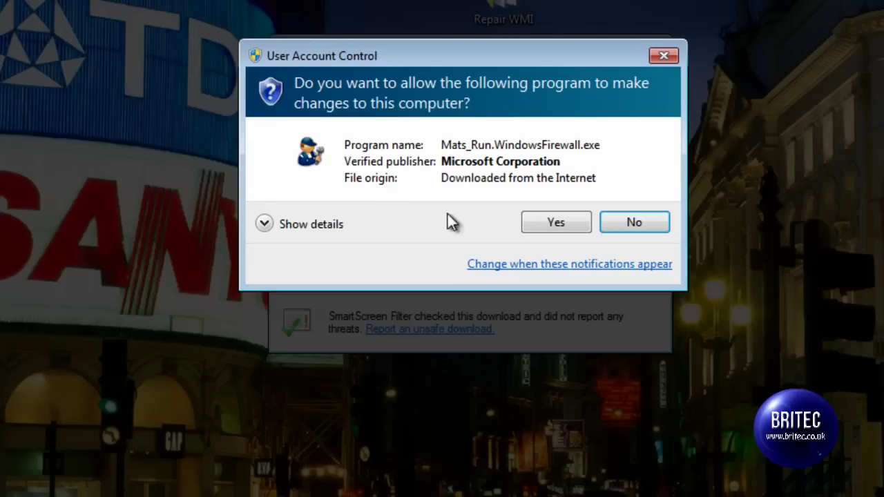
{"action": "left_click", "coordinate": [554, 223]}
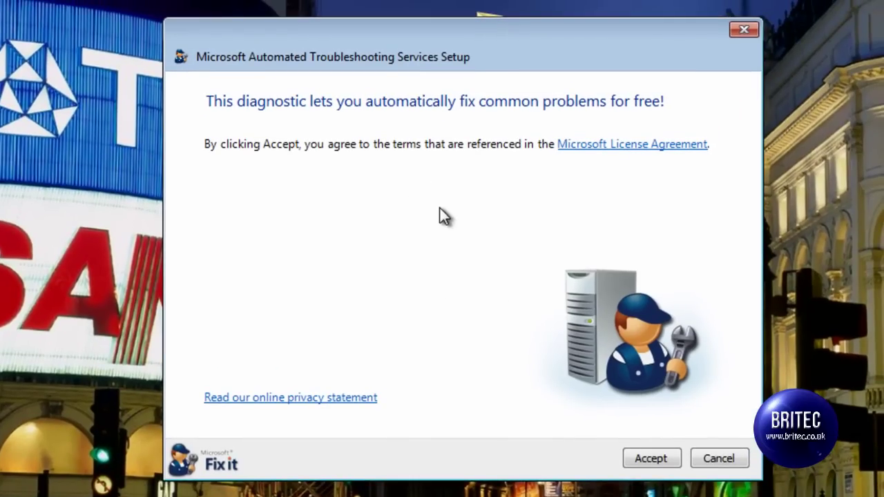
Step: Accept the Fix it license terms, have the Windows Firewall Troubleshooter detect problems and apply the recommended fixes, and close it
{"action": "left_click", "coordinate": [651, 459]}
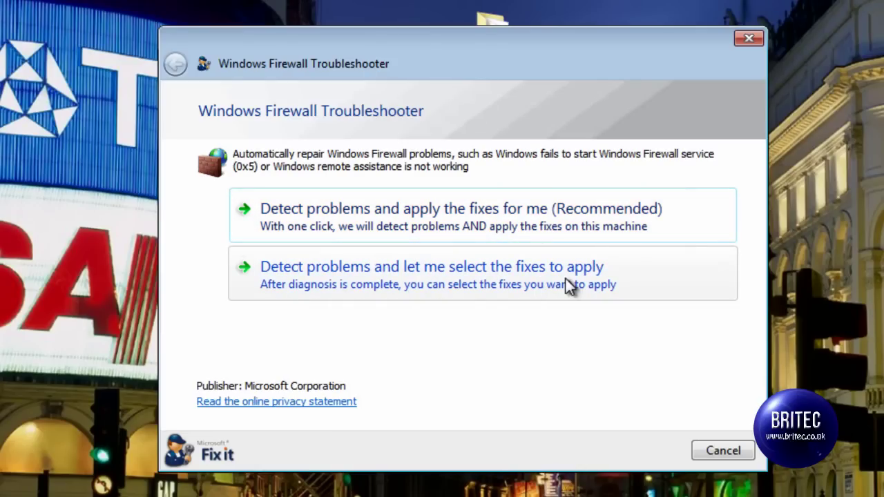
{"action": "left_click", "coordinate": [512, 224]}
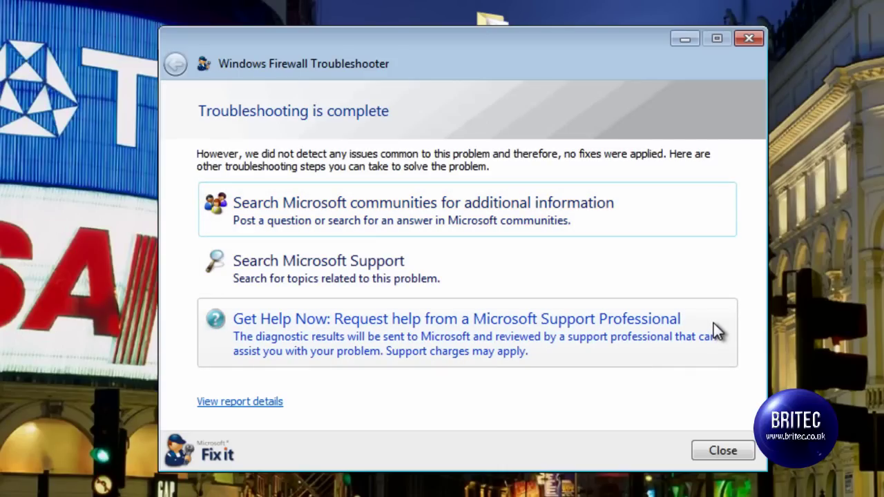
{"action": "left_click", "coordinate": [711, 444]}
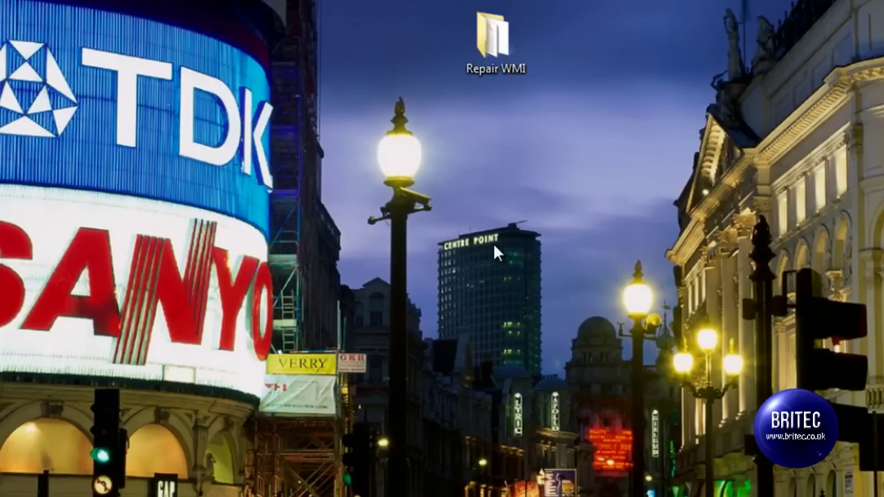
Step: Launch Repair_WMI_&_Firewall from the desktop's Repair WMI folder with permission to make changes, and reposition its window
{"action": "double_click", "coordinate": [488, 36]}
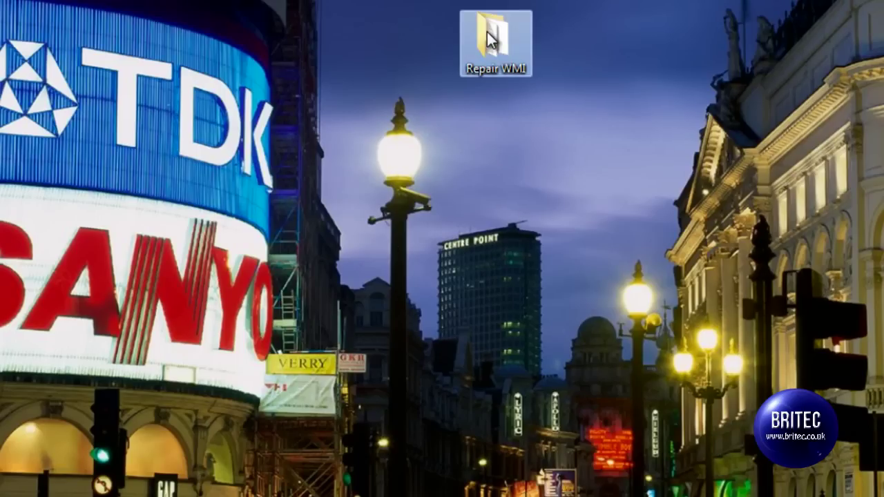
{"action": "double_click", "coordinate": [176, 78]}
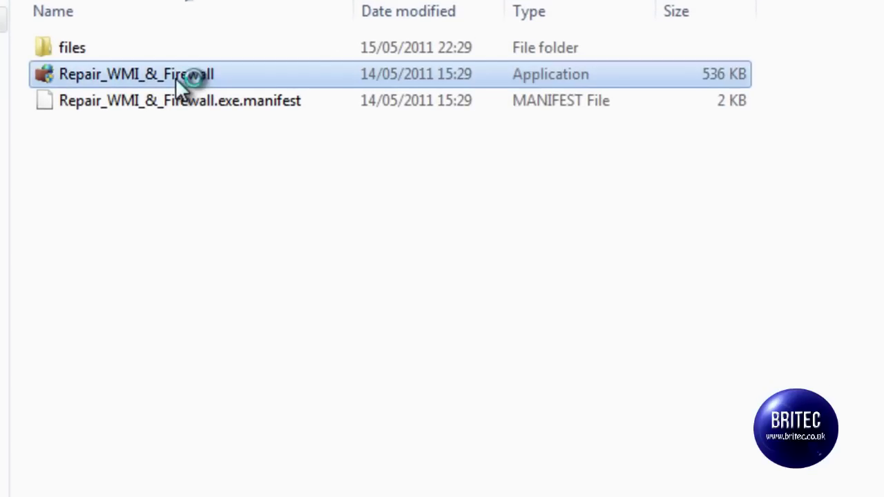
{"action": "left_click", "coordinate": [574, 323]}
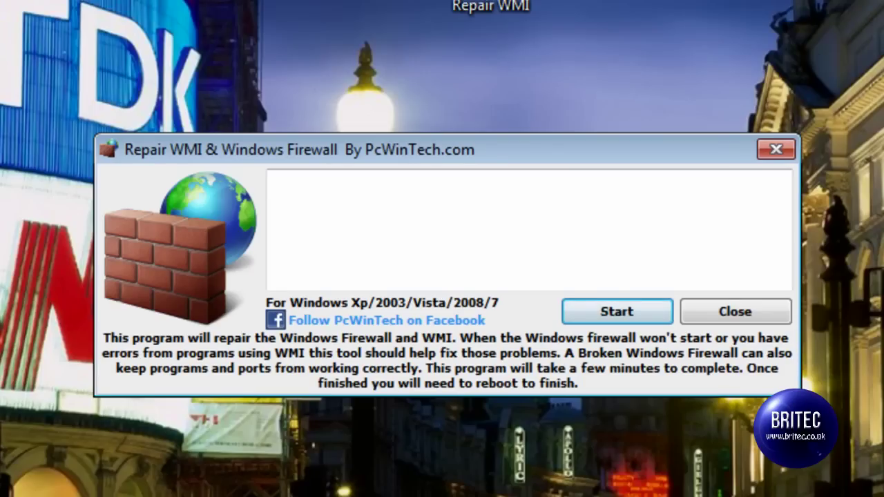
{"action": "left_click_drag", "start_coordinate": [418, 155], "coordinate": [370, 131]}
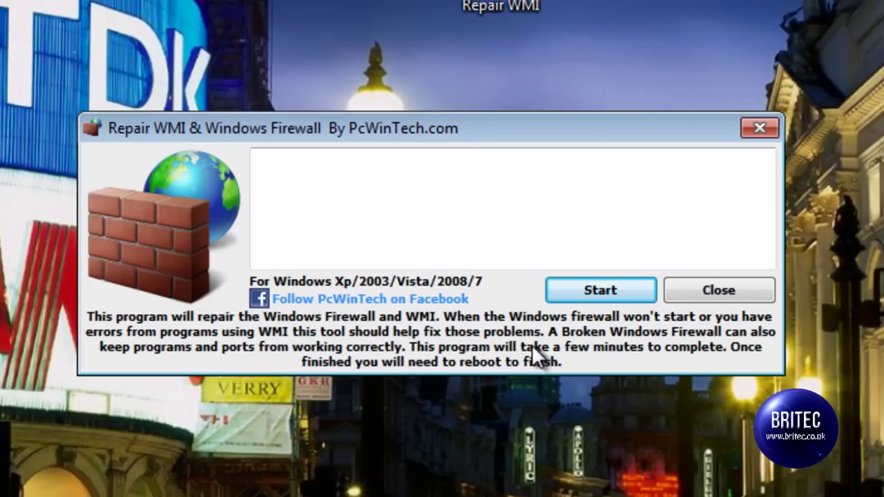
Step: Run the WMI and Windows Firewall repair, dismissing the Windows Management Instrumentation Tester, and close the repair tool without restarting
{"action": "left_click", "coordinate": [607, 299]}
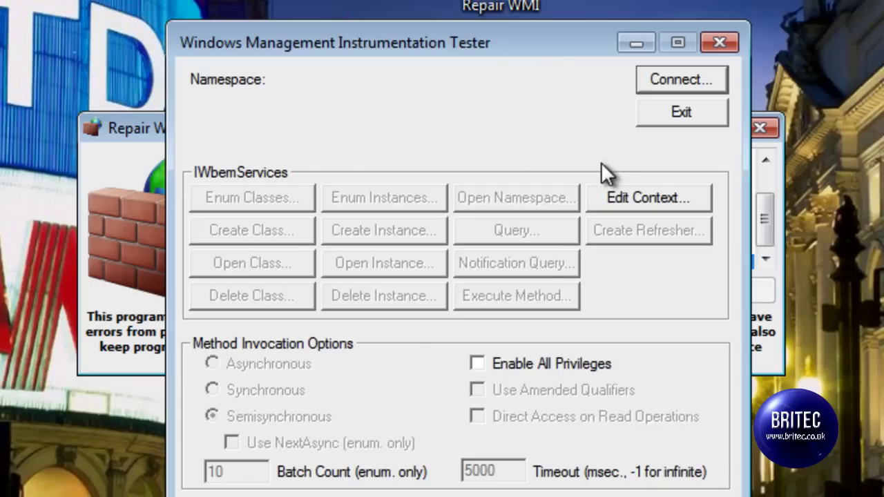
{"action": "left_click", "coordinate": [722, 45]}
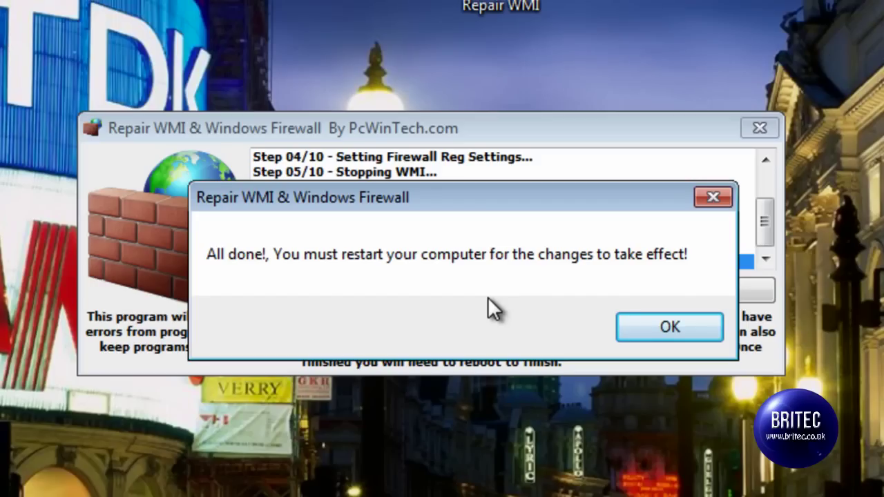
{"action": "left_click", "coordinate": [705, 201]}
{"action": "left_click", "coordinate": [759, 127]}
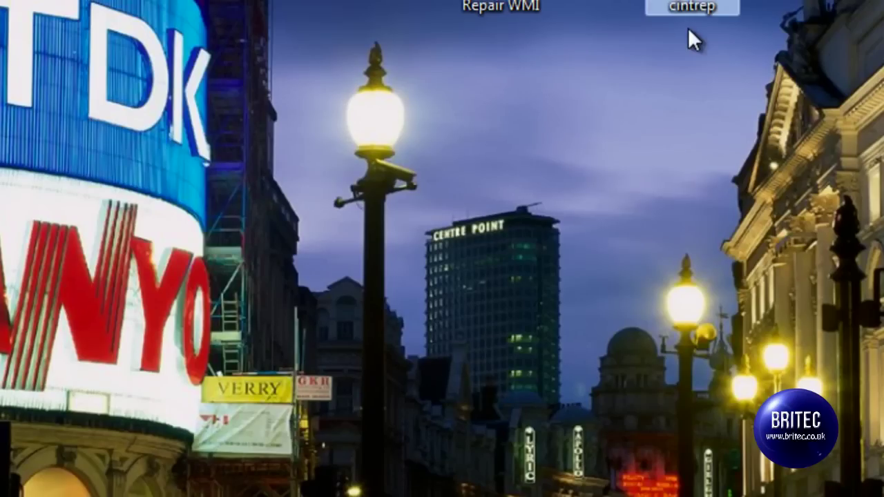
Step: Launch CIntRep from the desktop's cintrep folder and allow it to make changes to the computer
{"action": "left_click", "coordinate": [691, 7]}
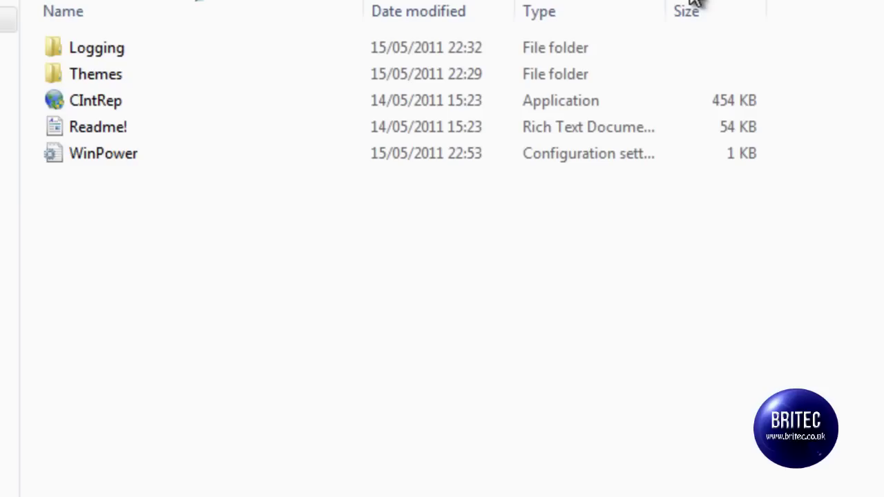
{"action": "double_click", "coordinate": [113, 101]}
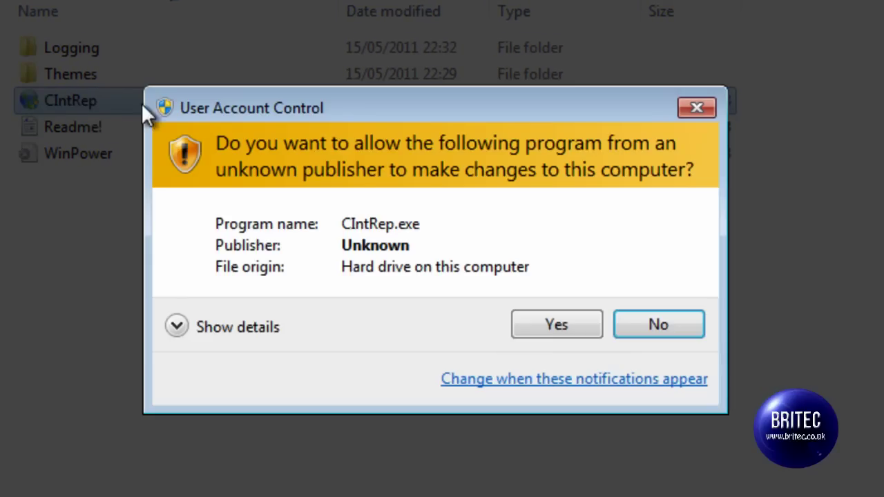
{"action": "left_click", "coordinate": [588, 322]}
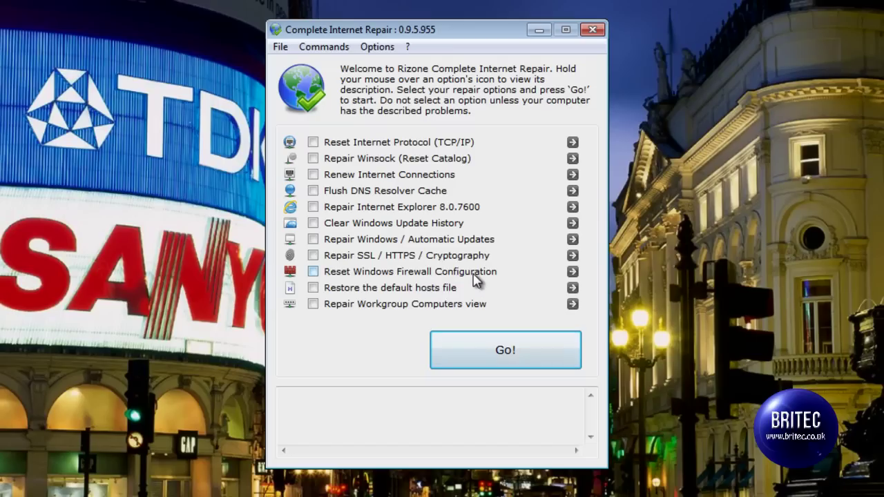
Step: Run only the Reset Windows Firewall Configuration repair in Complete Internet Repair, decline the reboot, and close the program
{"action": "left_click", "coordinate": [314, 272]}
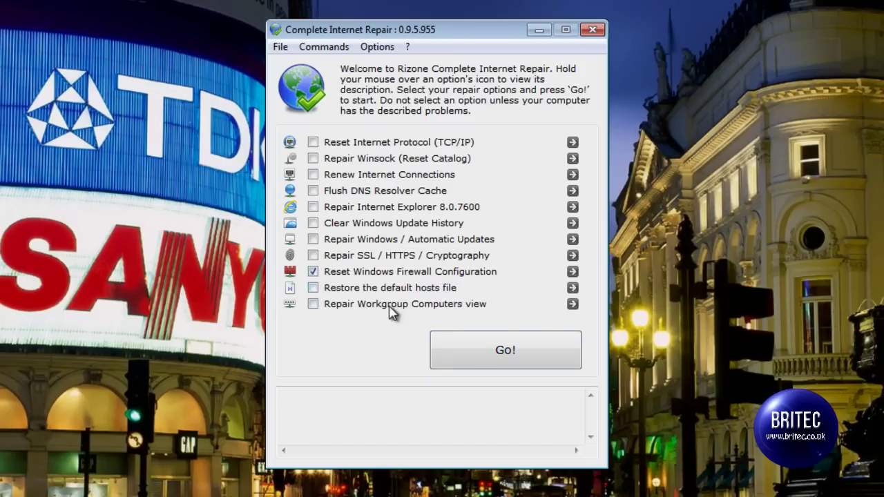
{"action": "left_click", "coordinate": [529, 345]}
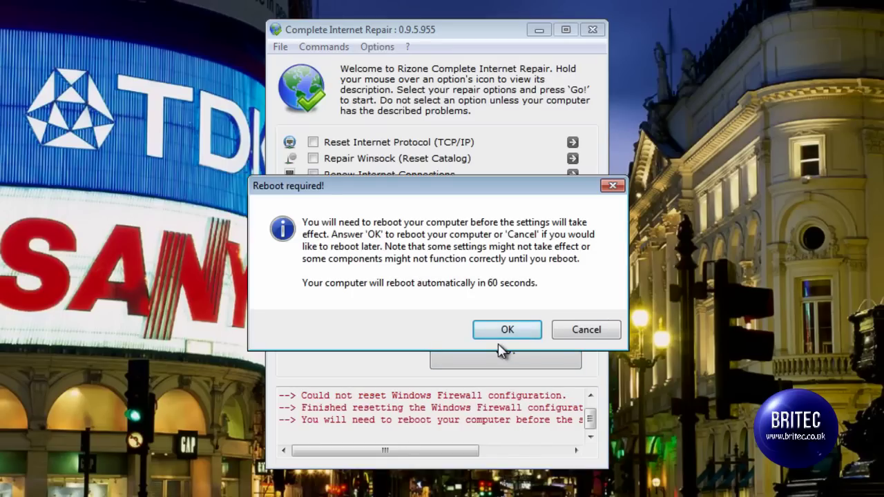
{"action": "left_click", "coordinate": [602, 334]}
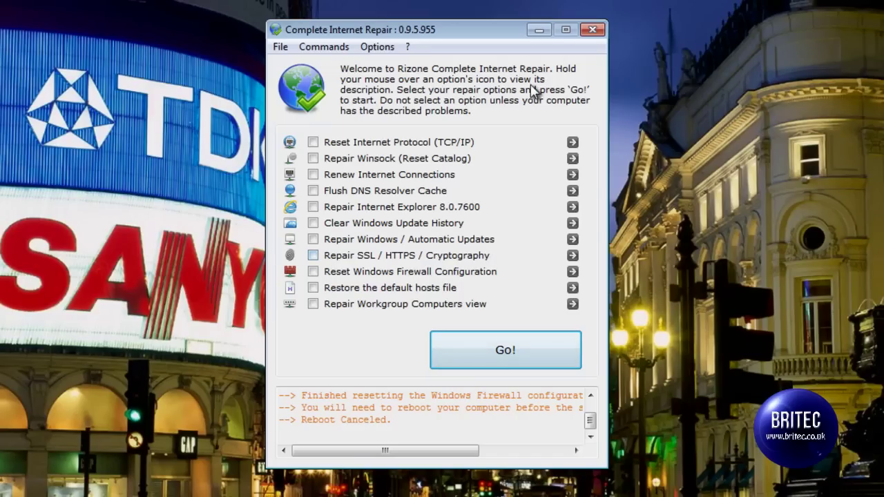
{"action": "left_click", "coordinate": [592, 29]}
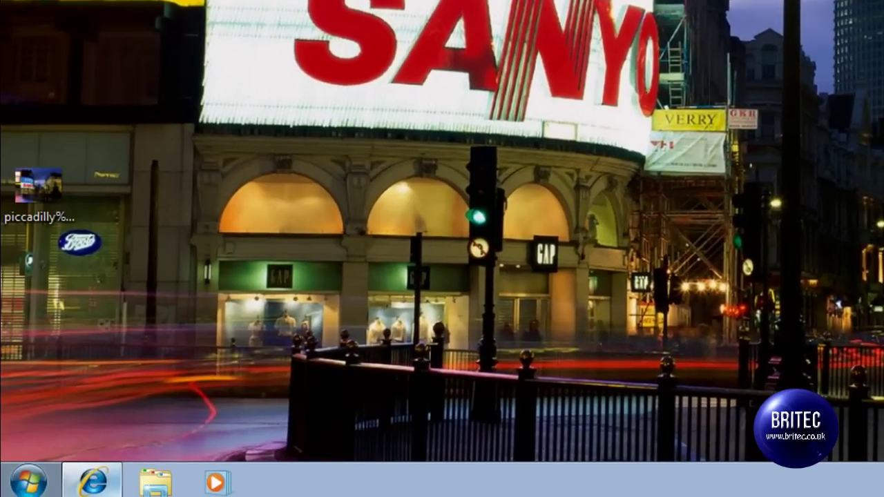
Step: Search Windows for "service", open the Services console, and move its window further onto the screen
{"action": "left_click", "coordinate": [29, 482]}
{"action": "type", "text": "service"}
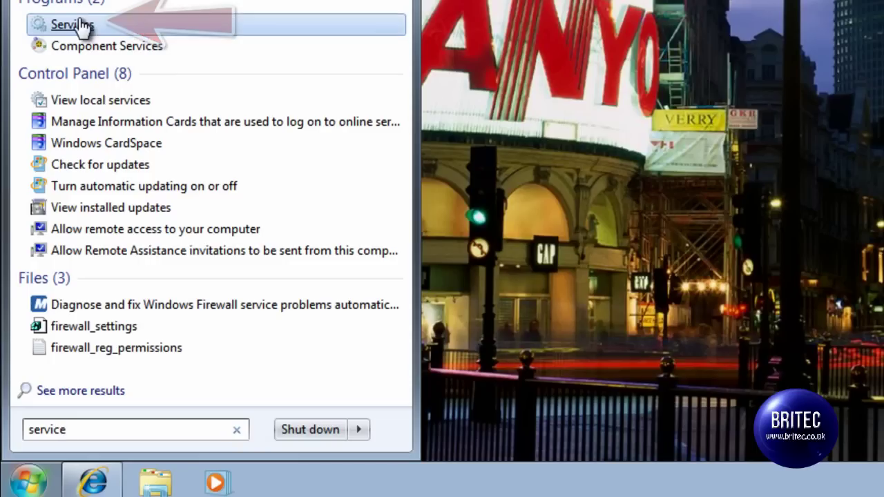
{"action": "left_click", "coordinate": [82, 25]}
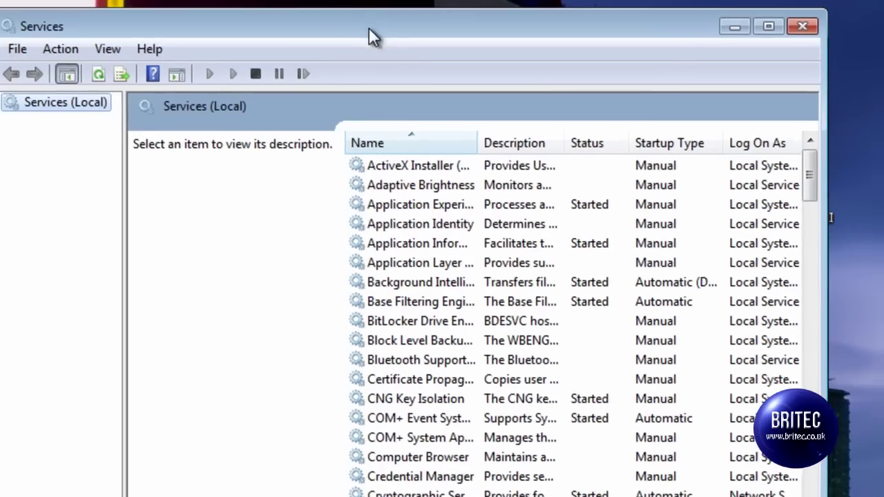
{"action": "left_click_drag", "start_coordinate": [369, 27], "coordinate": [708, 74]}
Step: Start the Windows Firewall service from its properties, keeping the Automatic startup type, and confirm the dialog
{"action": "scroll", "coordinate": [759, 345], "scroll_direction": "down", "scroll_amount": 20}
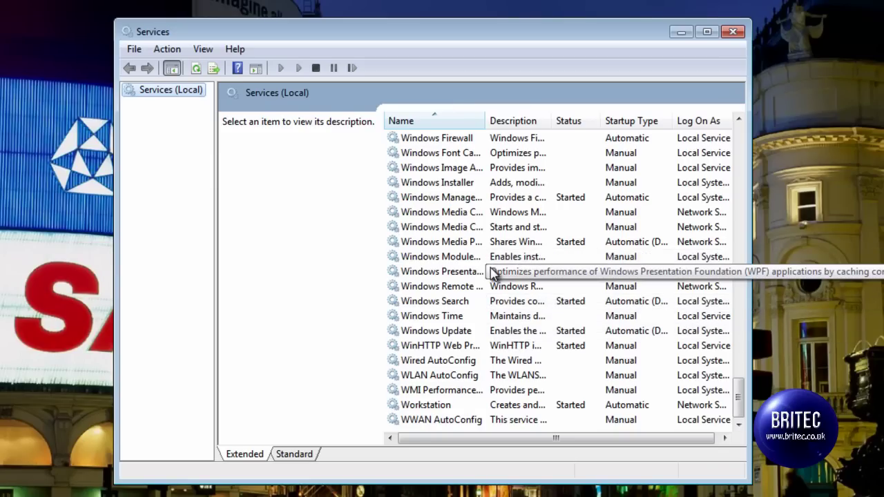
{"action": "left_click", "coordinate": [441, 138]}
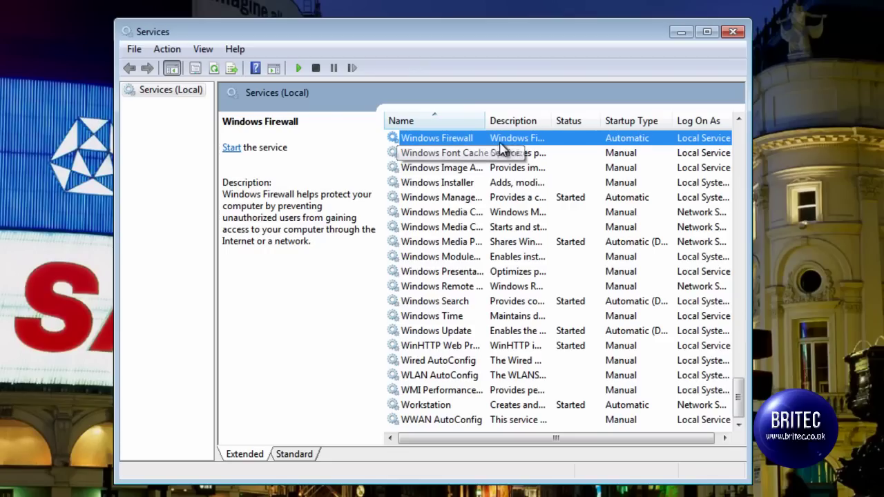
{"action": "right_click", "coordinate": [446, 141]}
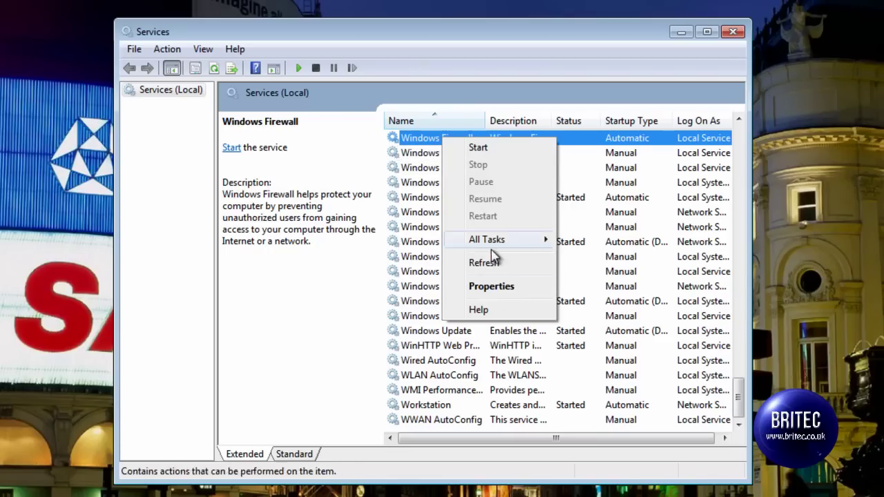
{"action": "left_click", "coordinate": [494, 287]}
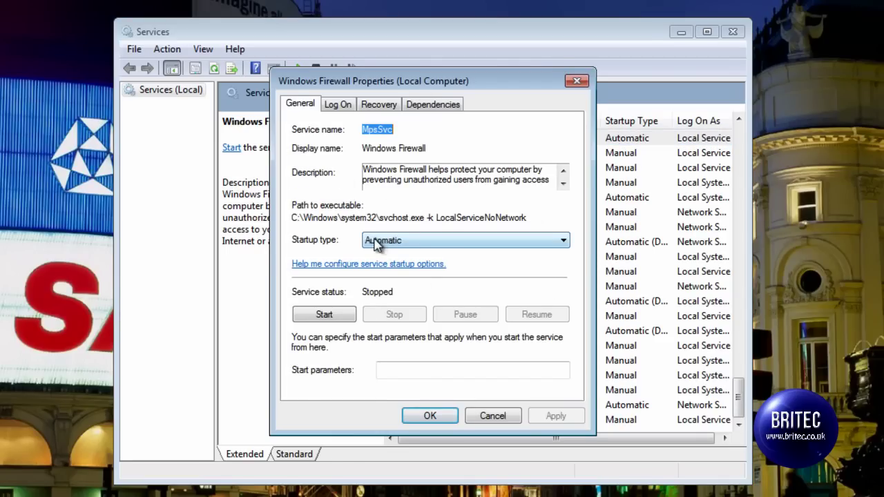
{"action": "left_click", "coordinate": [323, 315]}
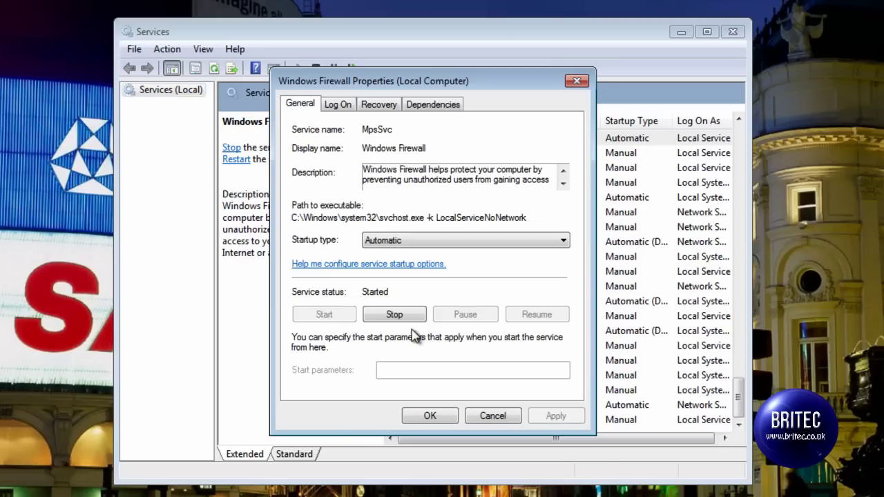
{"action": "left_click", "coordinate": [445, 416]}
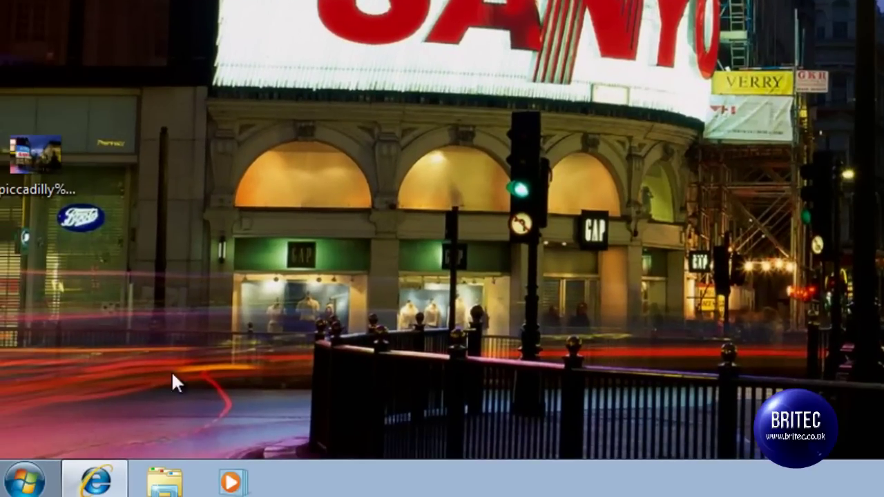
Step: Open the Windows Firewall settings in Control Panel and restore the firewall's default settings, confirming the reset
{"action": "left_click", "coordinate": [24, 480]}
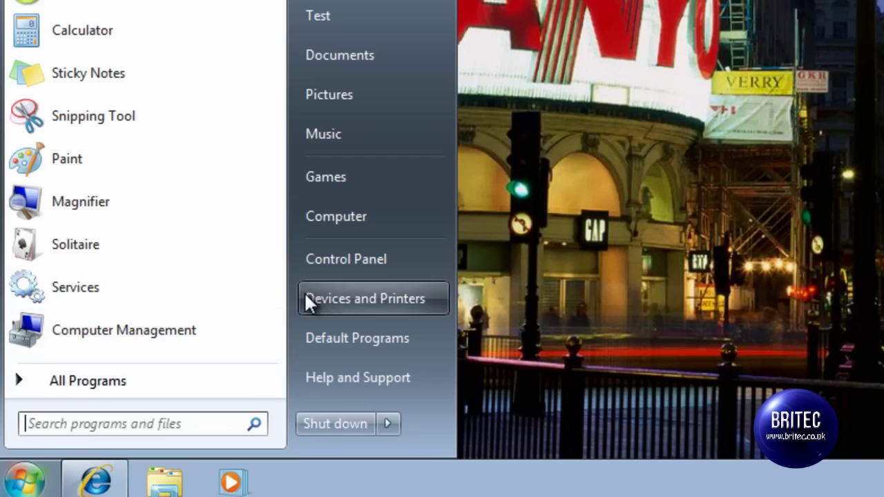
{"action": "left_click", "coordinate": [307, 256]}
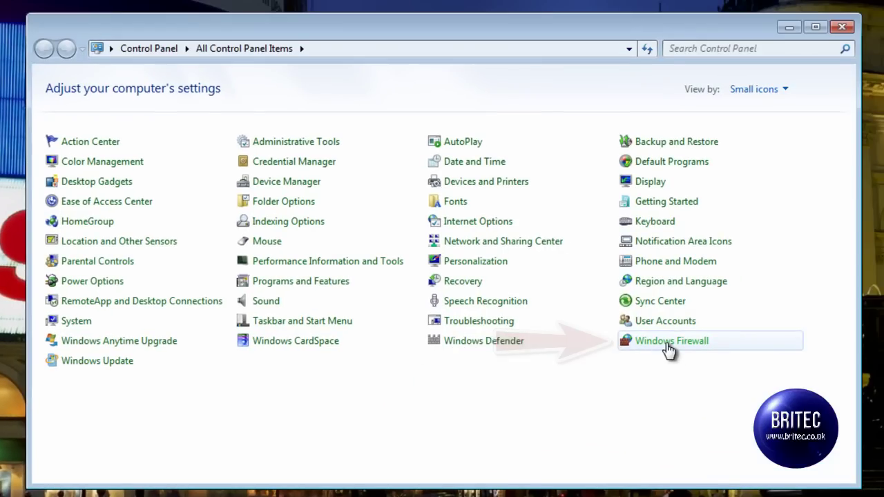
{"action": "left_click", "coordinate": [669, 345]}
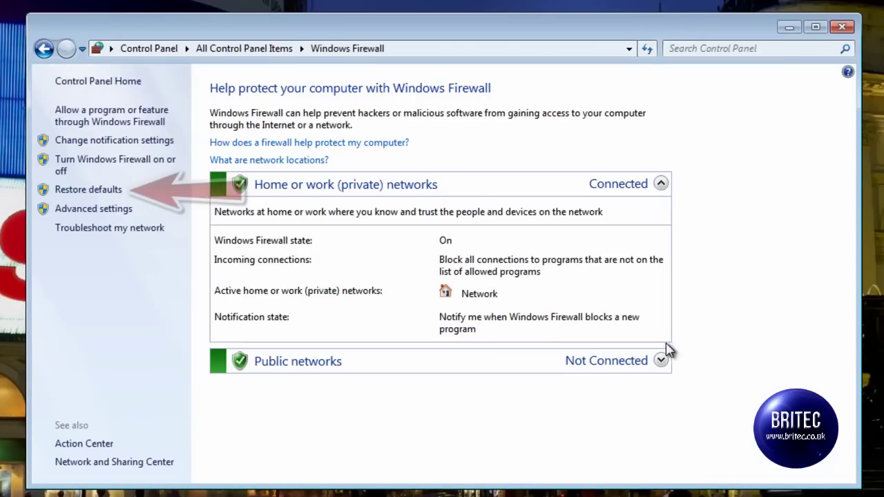
{"action": "left_click", "coordinate": [93, 191]}
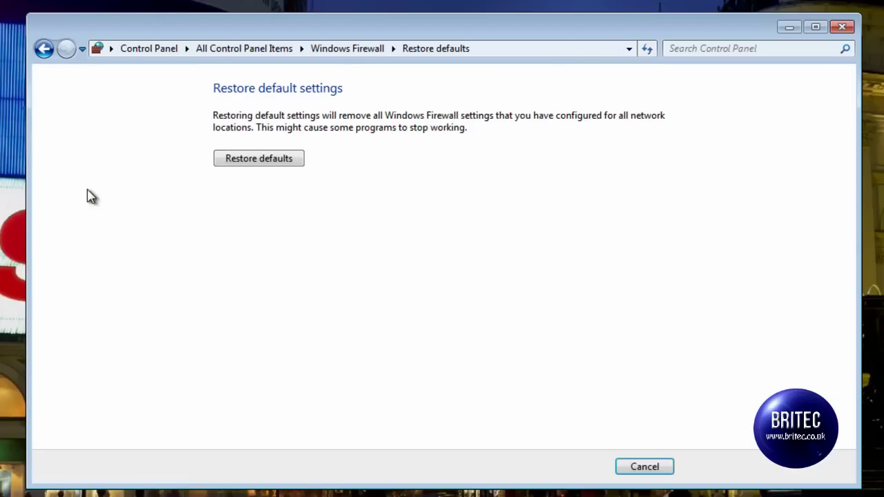
{"action": "left_click", "coordinate": [263, 168]}
{"action": "left_click", "coordinate": [491, 321]}
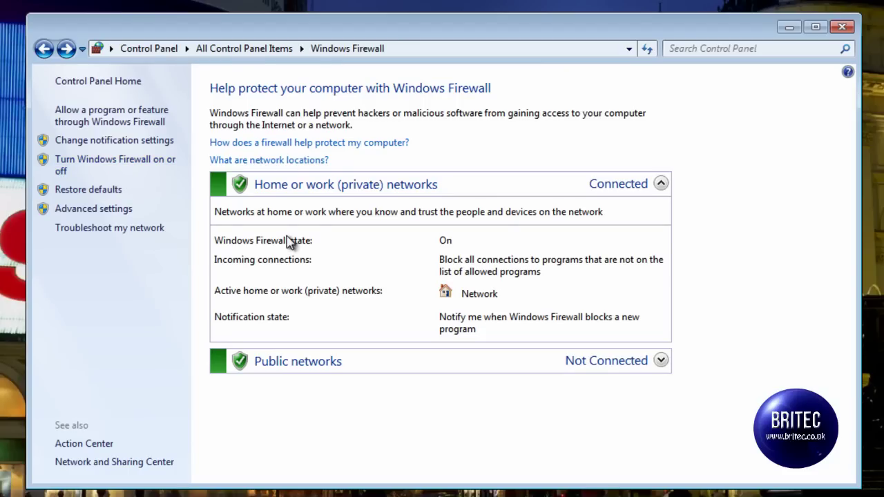
Step: Check the firewall on/off settings for the private and public network locations, and close the Control Panel window without changing them
{"action": "left_click", "coordinate": [115, 165]}
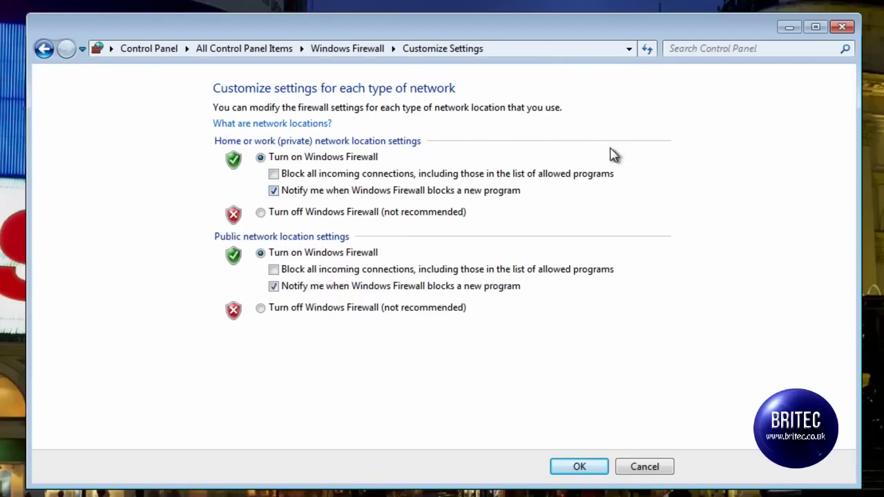
{"action": "left_click", "coordinate": [842, 26]}
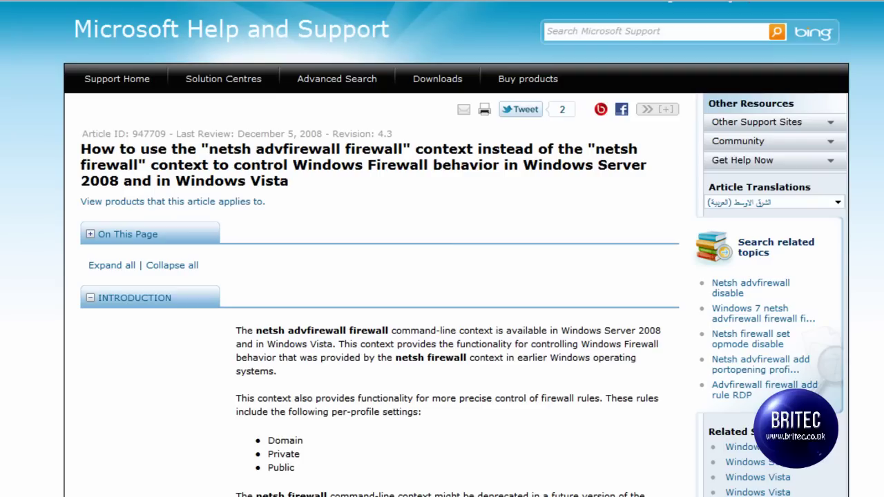
Step: Examine the Microsoft support article's netsh advfirewall examples through Example 8, highlighting the old and new commands for enabling Windows Firewall in Example 6
{"action": "scroll", "coordinate": [442, 249], "scroll_direction": "down", "scroll_amount": 10}
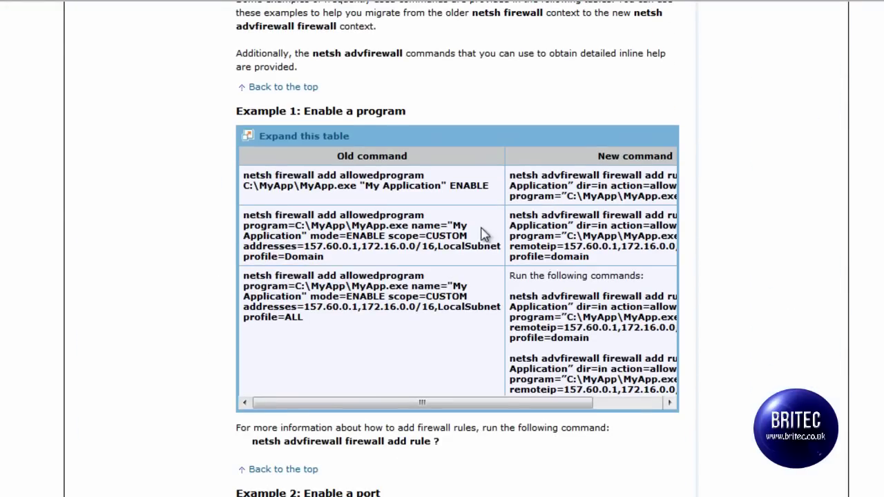
{"action": "scroll", "coordinate": [494, 417], "scroll_direction": "down", "scroll_amount": 5}
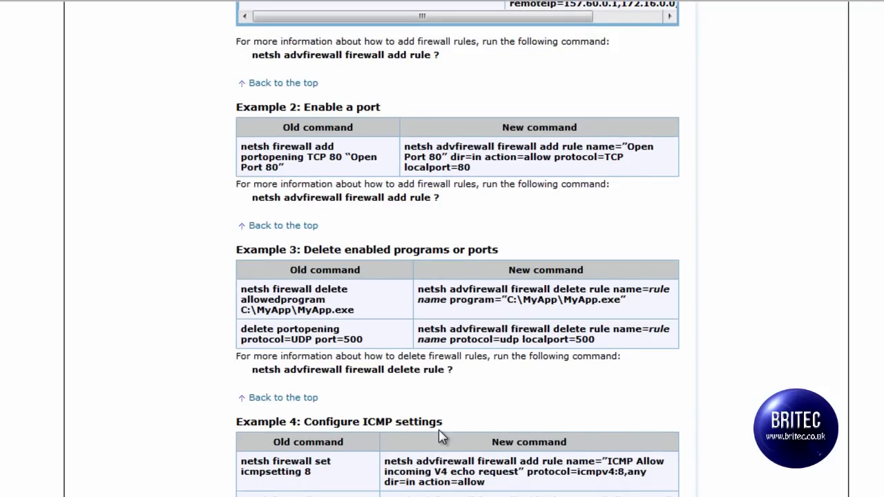
{"action": "scroll", "coordinate": [442, 436], "scroll_direction": "down", "scroll_amount": 3}
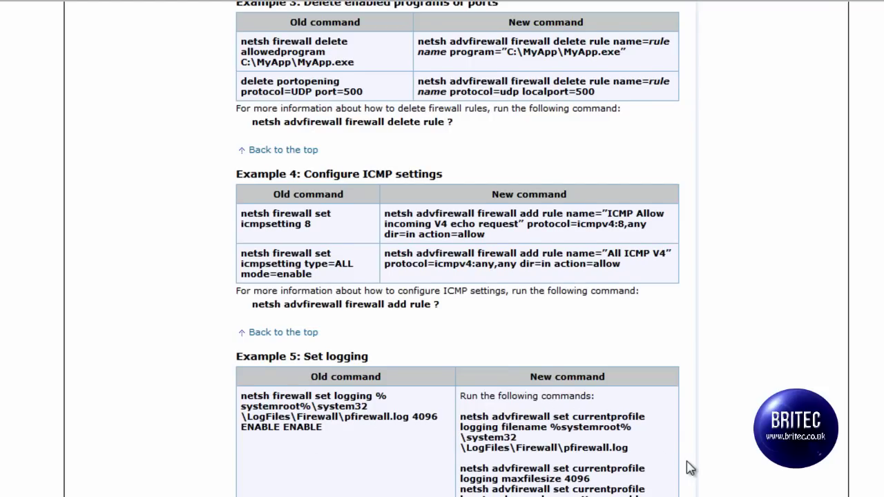
{"action": "scroll", "coordinate": [690, 468], "scroll_direction": "down", "scroll_amount": 4}
{"action": "left_click", "coordinate": [526, 429]}
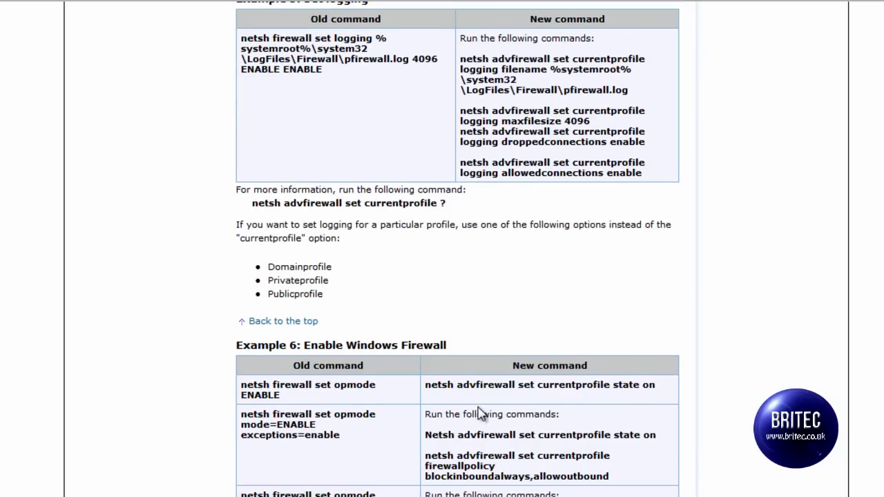
{"action": "left_click_drag", "start_coordinate": [654, 387], "coordinate": [495, 389]}
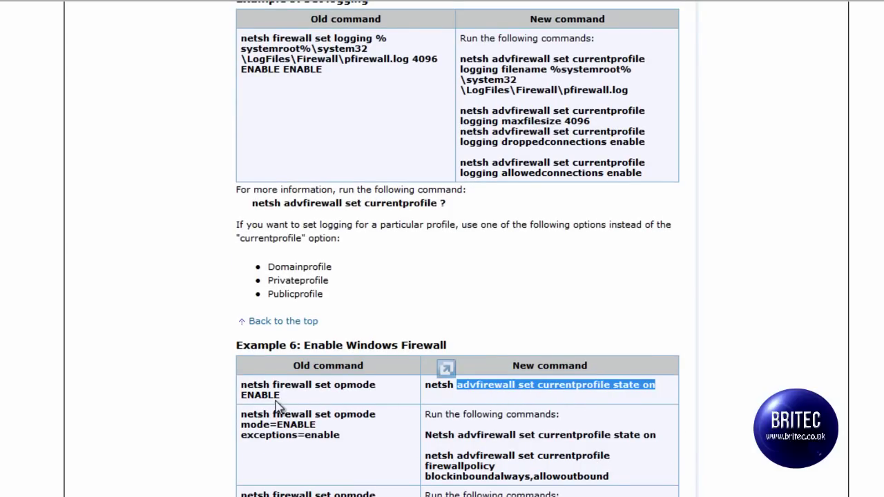
{"action": "left_click_drag", "start_coordinate": [289, 403], "coordinate": [241, 387]}
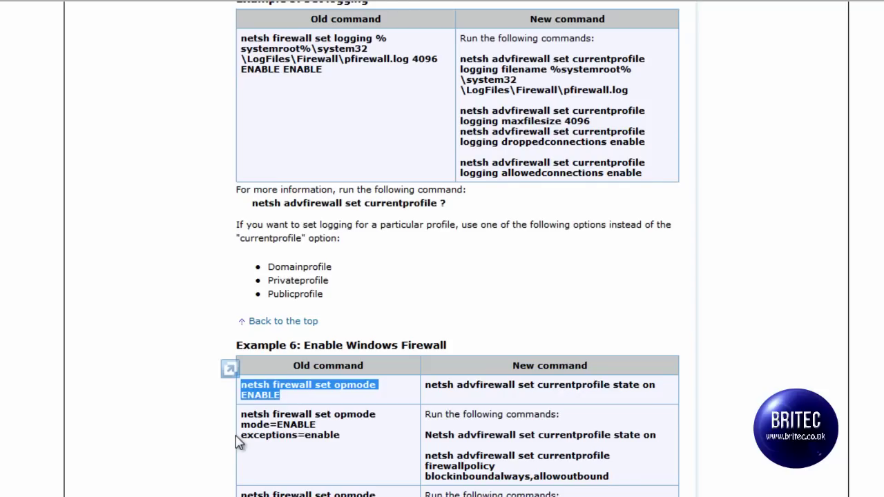
{"action": "left_click", "coordinate": [293, 405]}
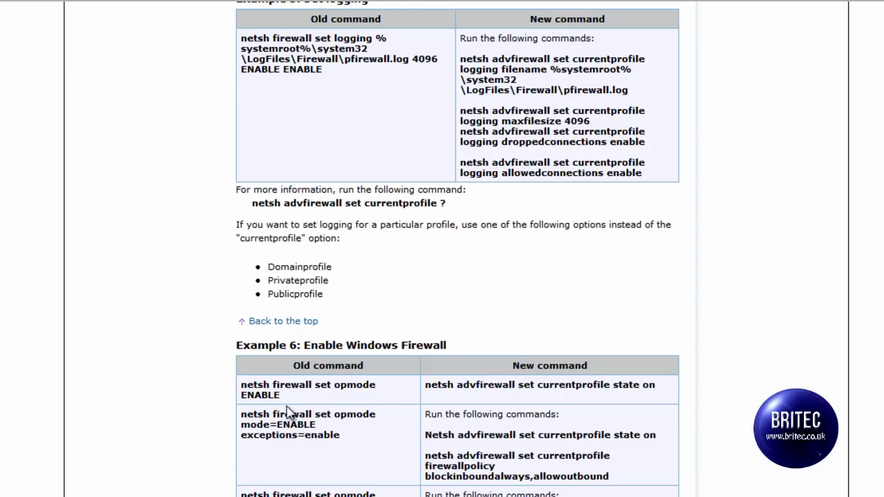
{"action": "left_click_drag", "start_coordinate": [284, 401], "coordinate": [242, 387]}
{"action": "scroll", "coordinate": [352, 410], "scroll_direction": "down", "scroll_amount": 5}
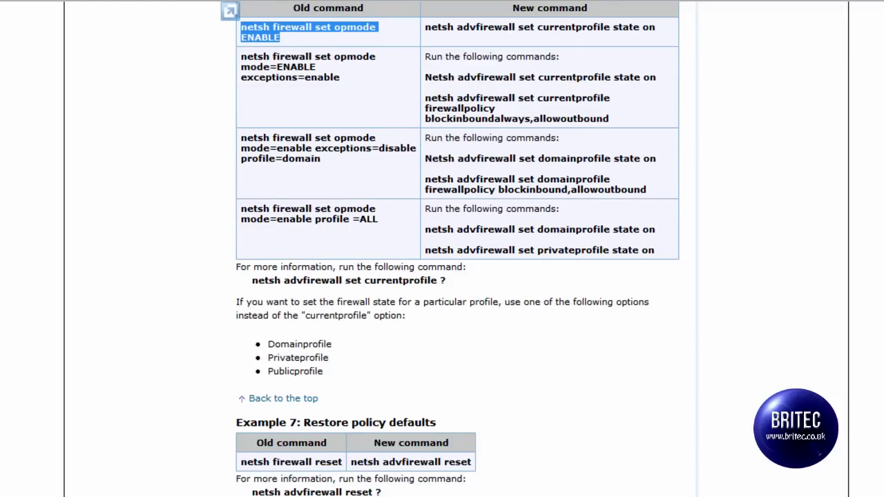
{"action": "scroll", "coordinate": [456, 248], "scroll_direction": "down", "scroll_amount": 4}
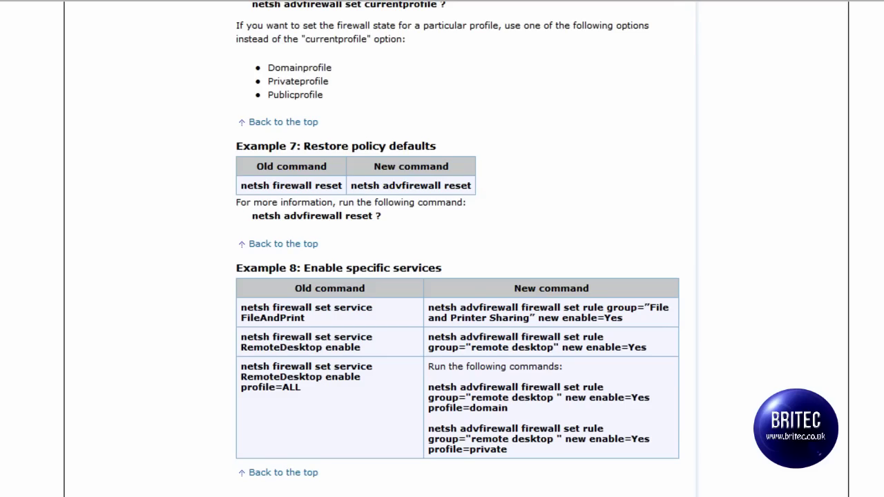
{"action": "scroll", "coordinate": [456, 276], "scroll_direction": "up", "scroll_amount": 20}
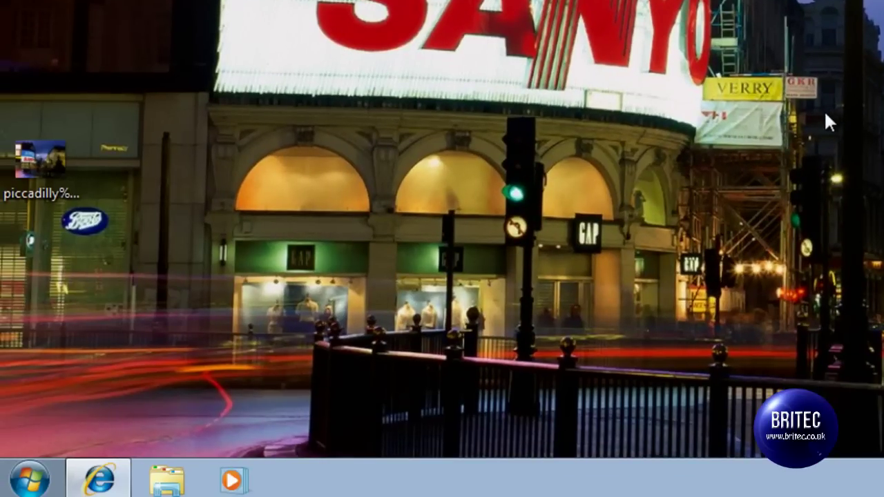
Step: Search Windows for "cmd", run it as administrator, and allow the User Account Control request
{"action": "left_click", "coordinate": [93, 420]}
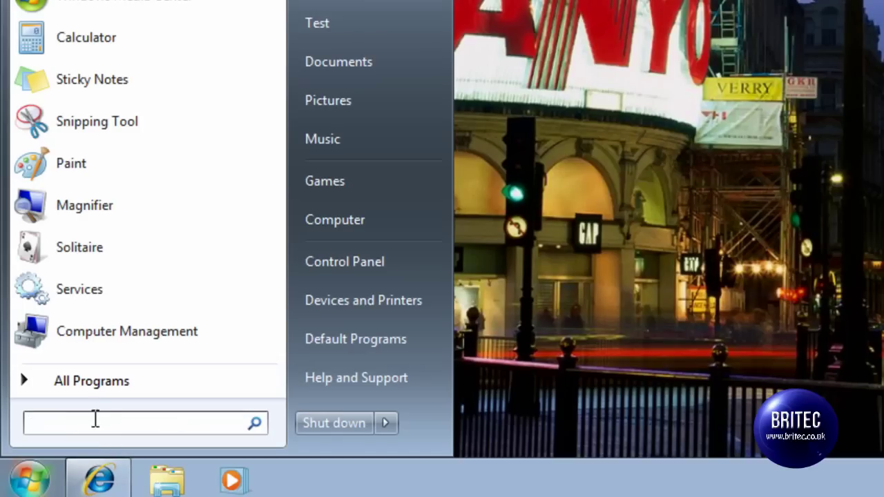
{"action": "type", "text": "cmd"}
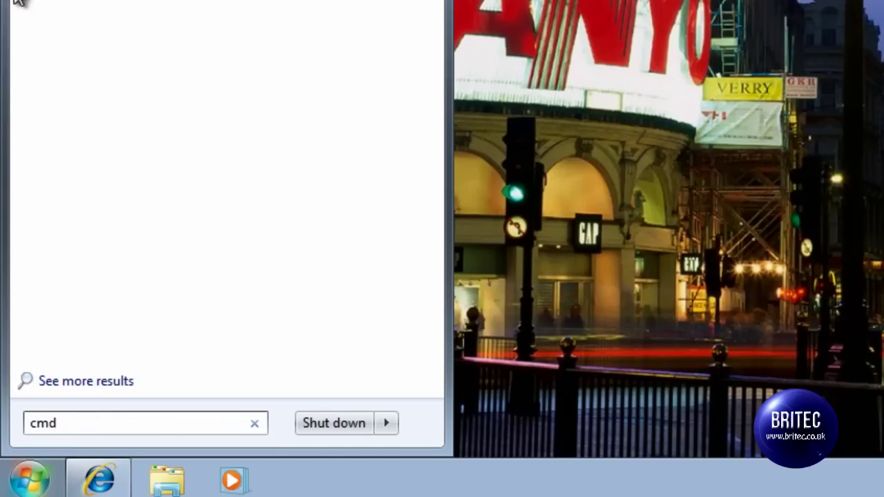
{"action": "right_click", "coordinate": [71, 4]}
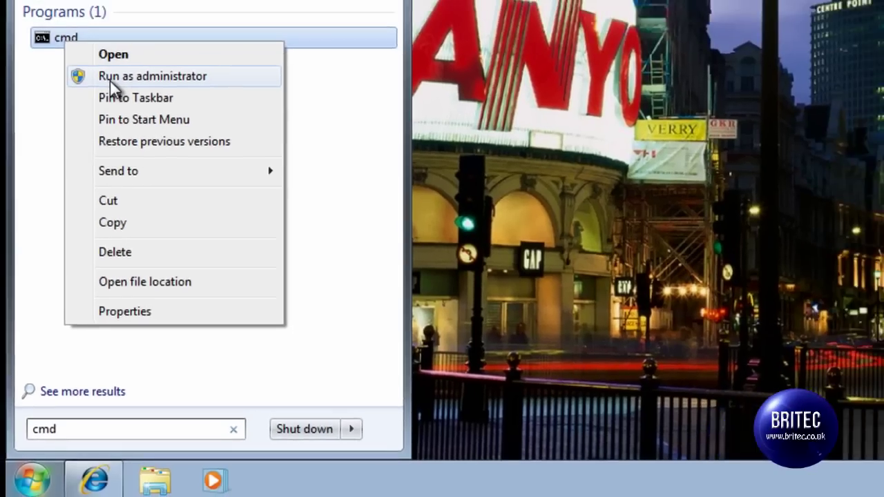
{"action": "left_click", "coordinate": [119, 30]}
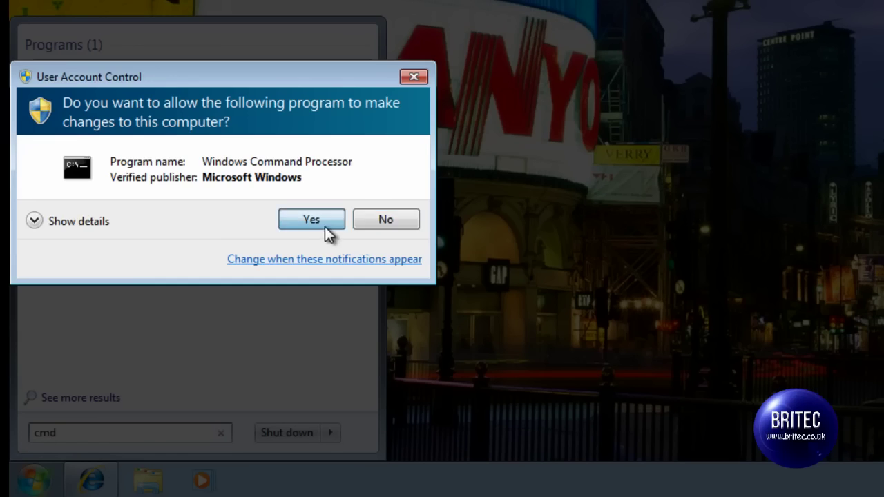
{"action": "left_click", "coordinate": [324, 227]}
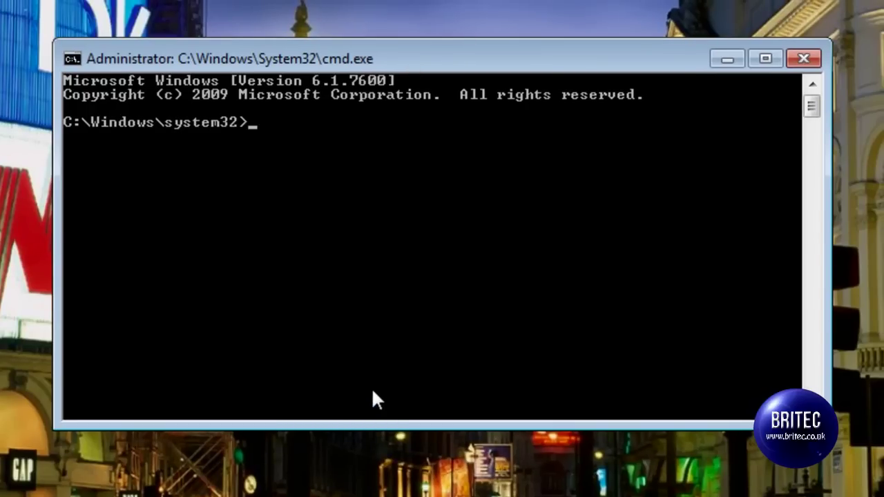
Step: Start a system file scan with sfc /scannow, and close the command window
{"action": "type", "text": "sfc /scannow"}
{"action": "key", "text": "Return"}
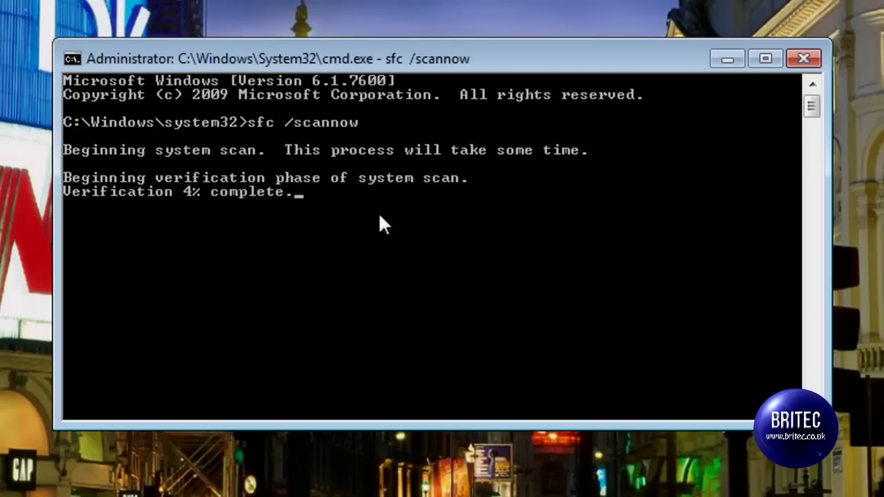
{"action": "left_click", "coordinate": [801, 60]}
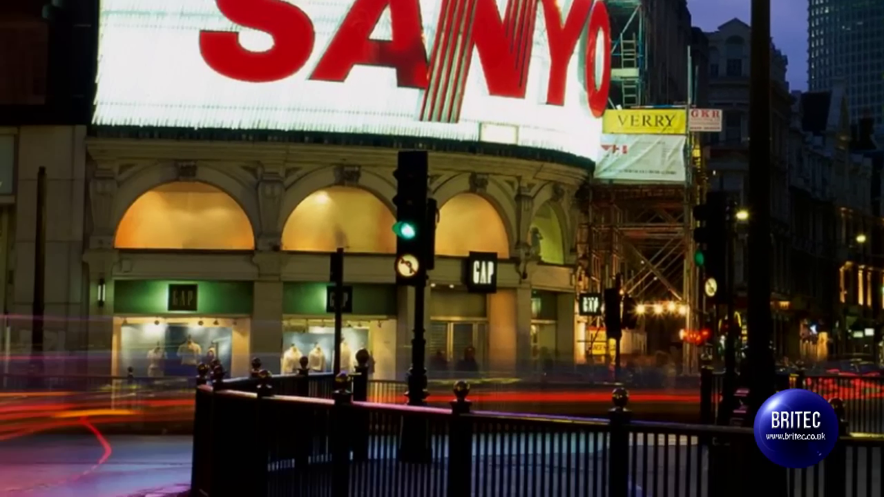
Step: Find "cmd" in Windows again and open a new command window with administrator rights, approving the User Account Control request
{"action": "left_click", "coordinate": [30, 474]}
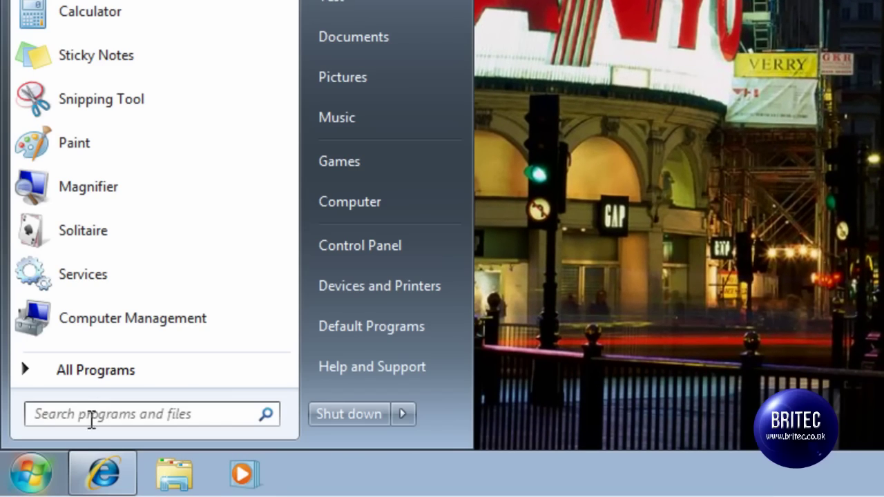
{"action": "type", "text": "cmd"}
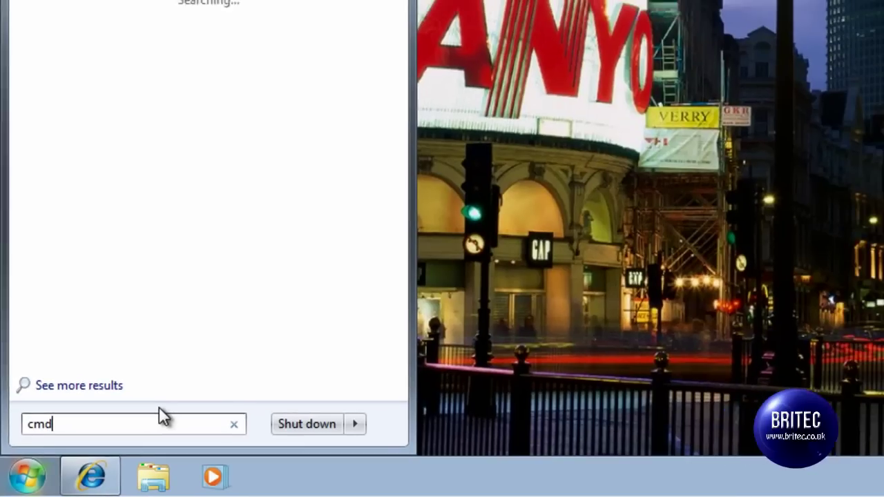
{"action": "right_click", "coordinate": [58, 16]}
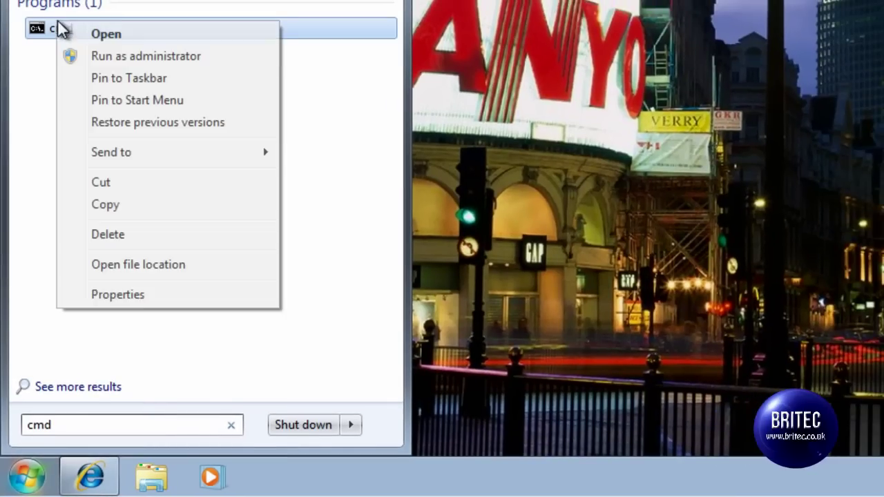
{"action": "left_click", "coordinate": [150, 56]}
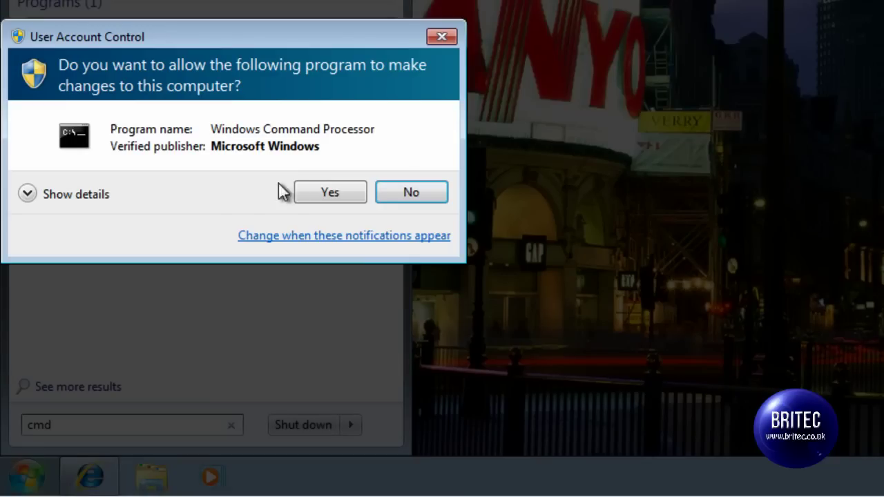
{"action": "left_click", "coordinate": [330, 192]}
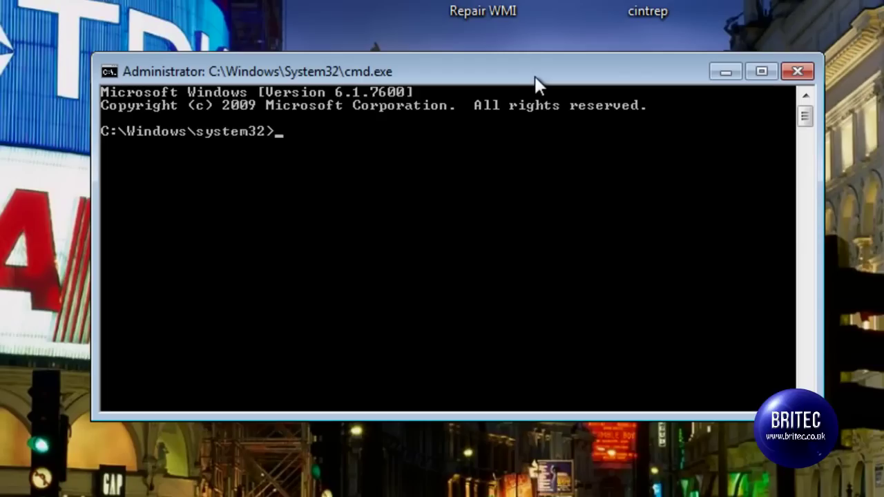
Step: Start a disk check with chkdsk, and close the command window
{"action": "type", "text": "chkdsk"}
{"action": "key", "text": "Return"}
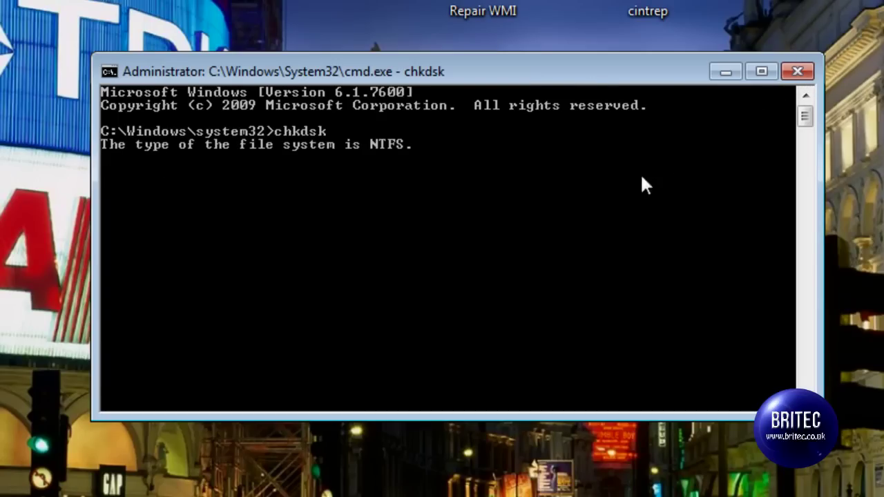
{"action": "left_click", "coordinate": [798, 74]}
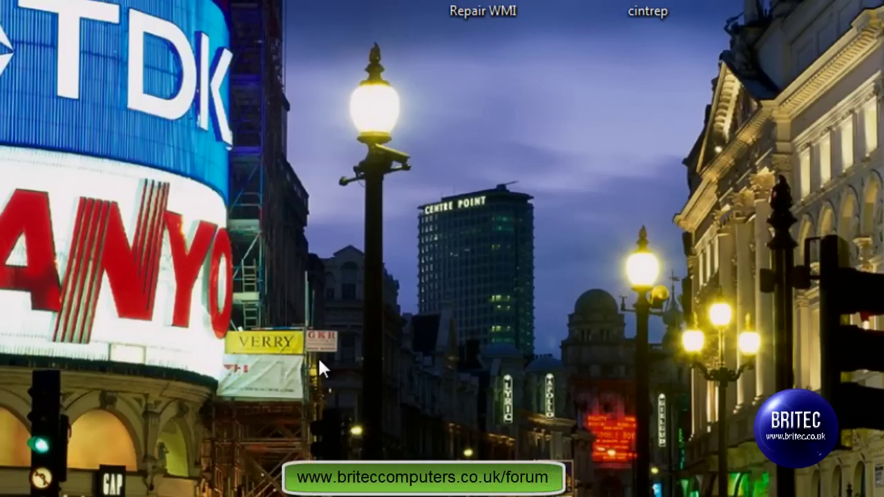